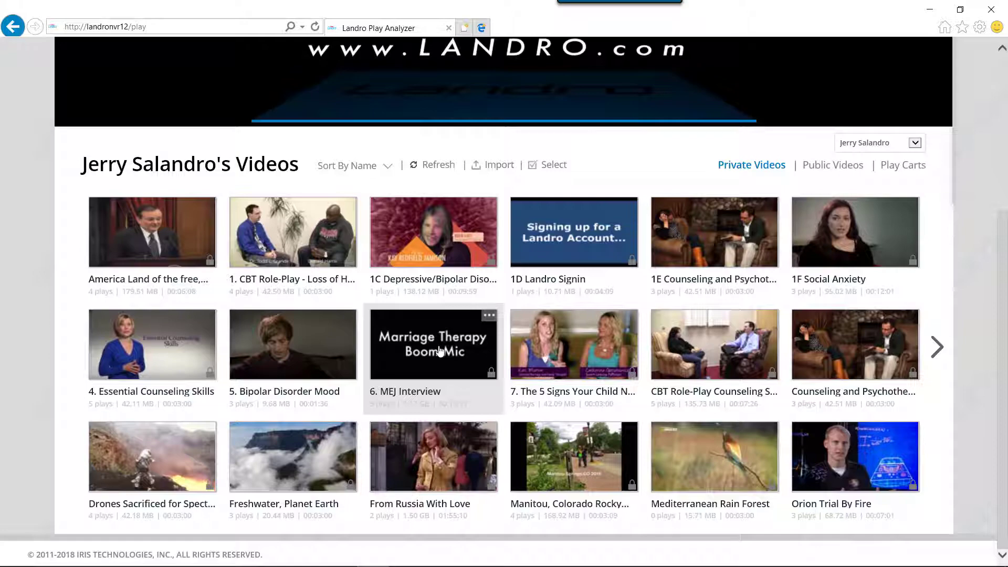
Step: Open the private video "6. MEJ Interview" and pause its playback
left_click(440, 351)
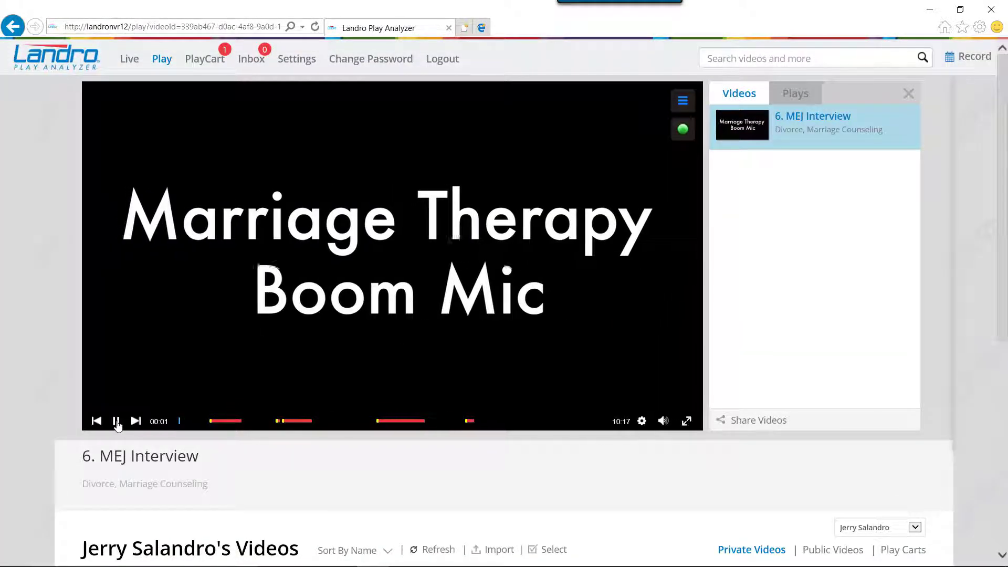
left_click(116, 421)
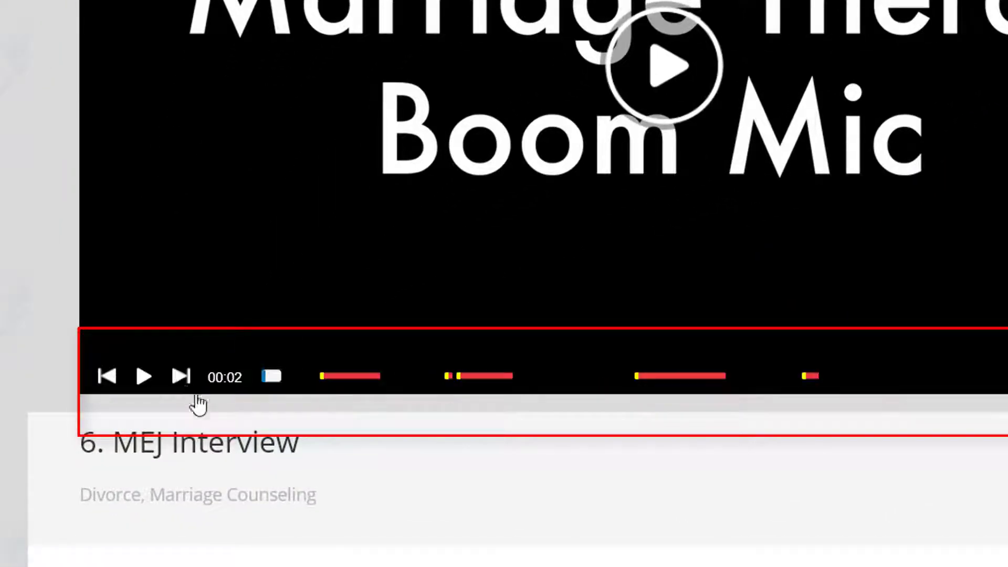
mouse_move(85, 387)
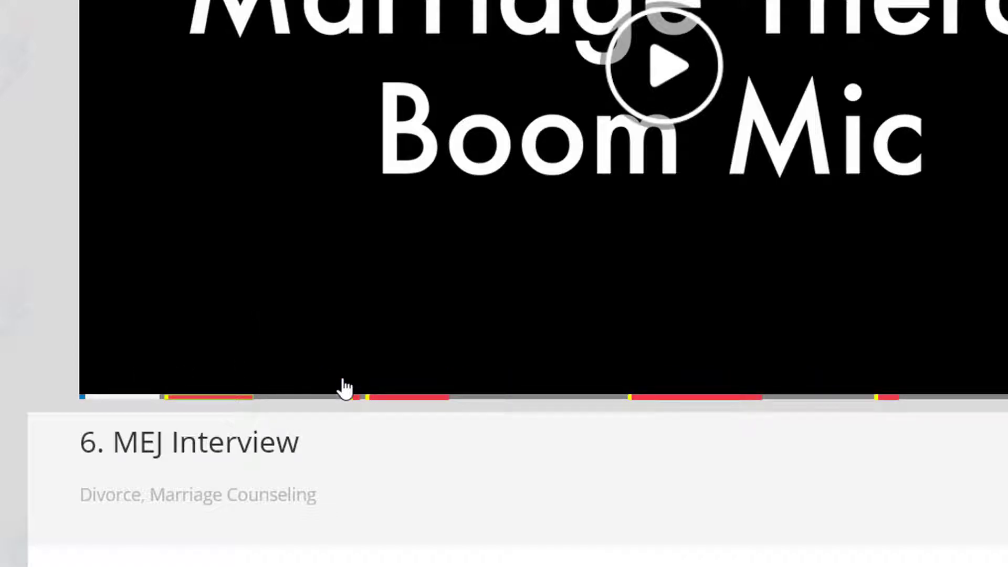
mouse_move(247, 382)
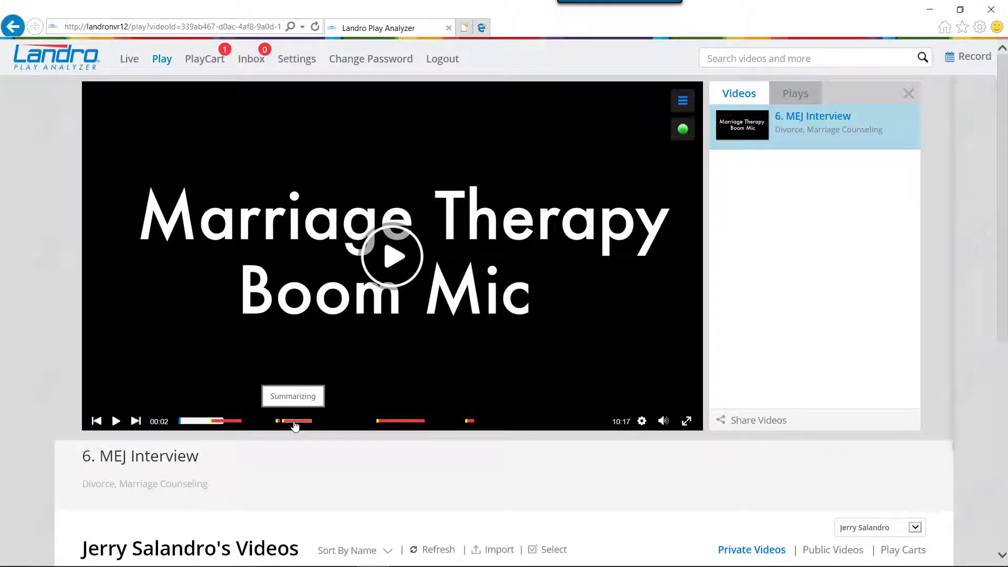
Step: Jump along the video's timeline to the Rapport play and to the last Open Ended Question play
left_click(397, 423)
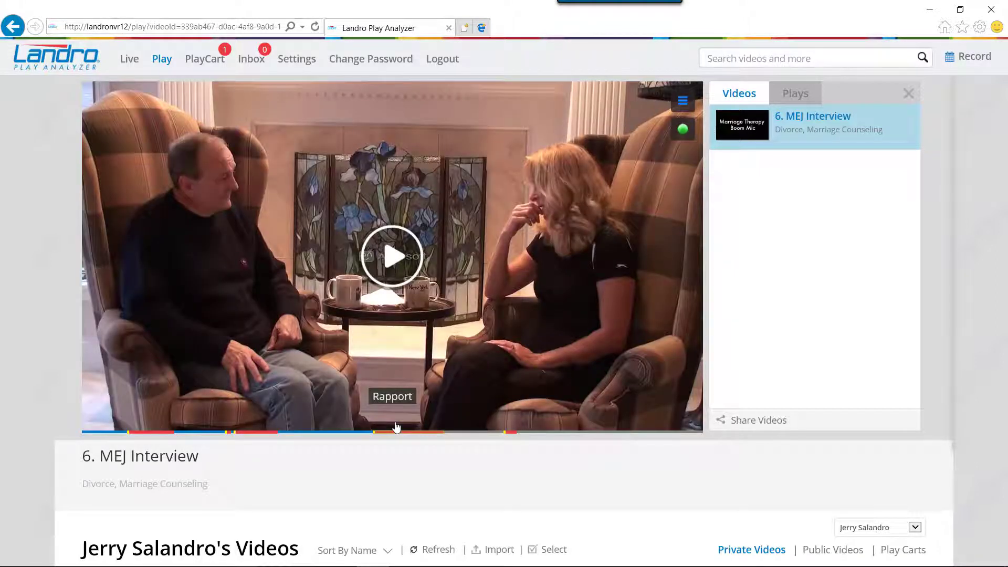
mouse_move(391, 414)
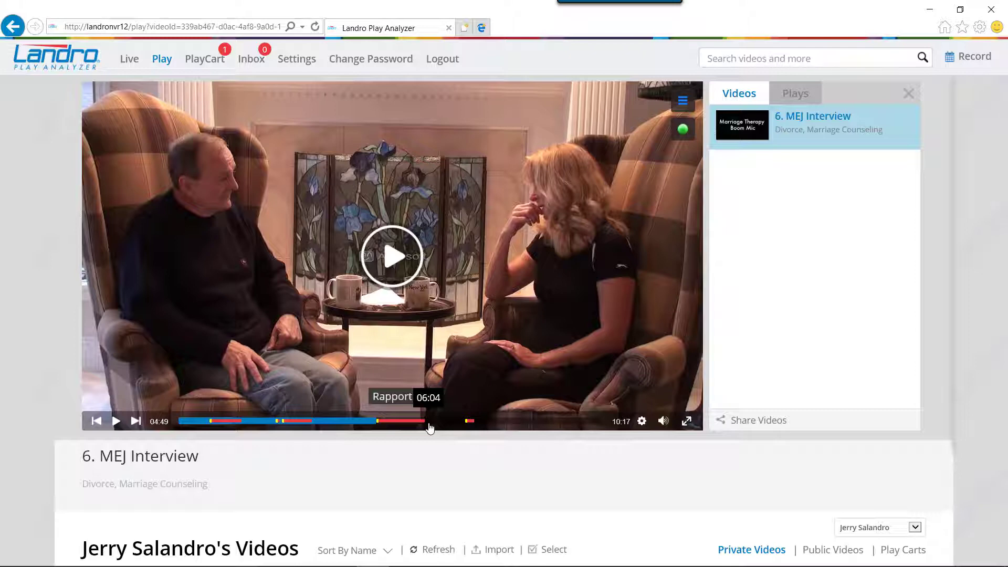
left_click(471, 421)
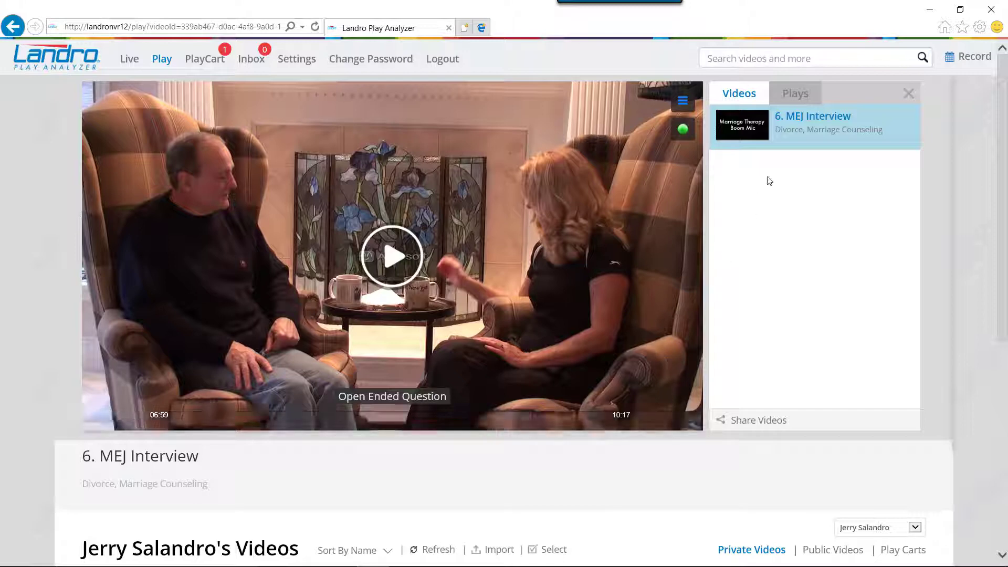
Step: Show the video's list of plays, resume playback and tag a new play from about 7:06 to 7:21
left_click(807, 99)
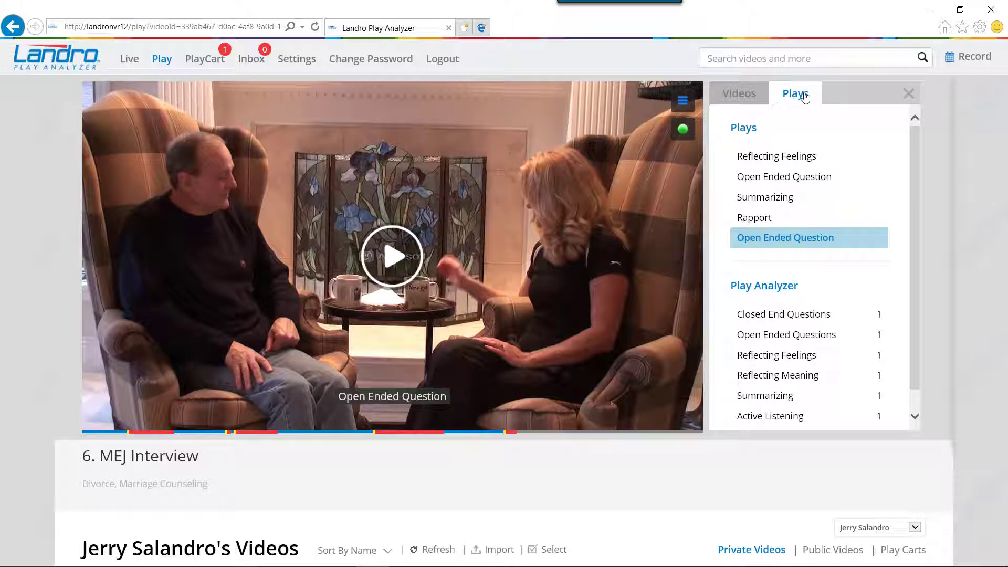
mouse_move(804, 159)
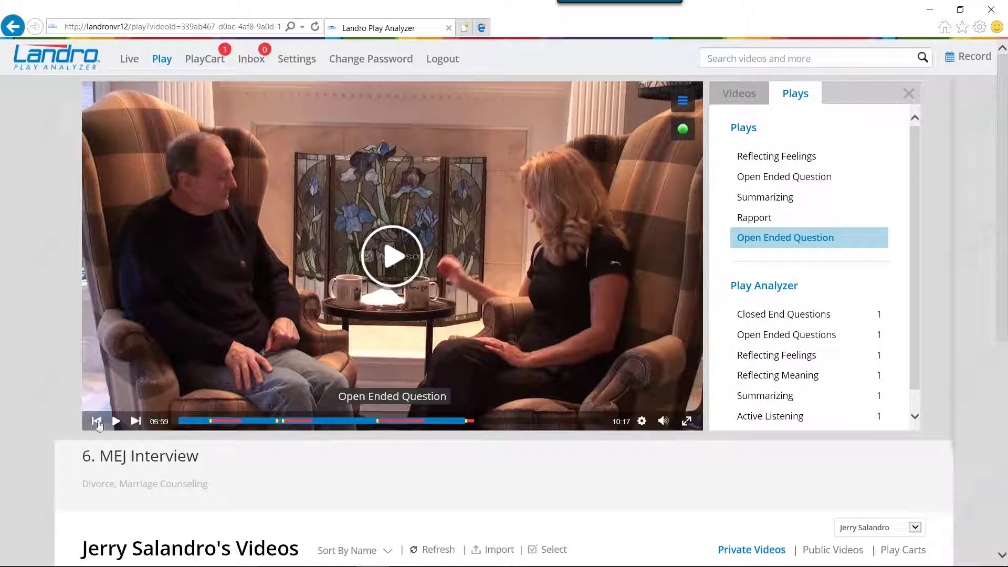
left_click(116, 422)
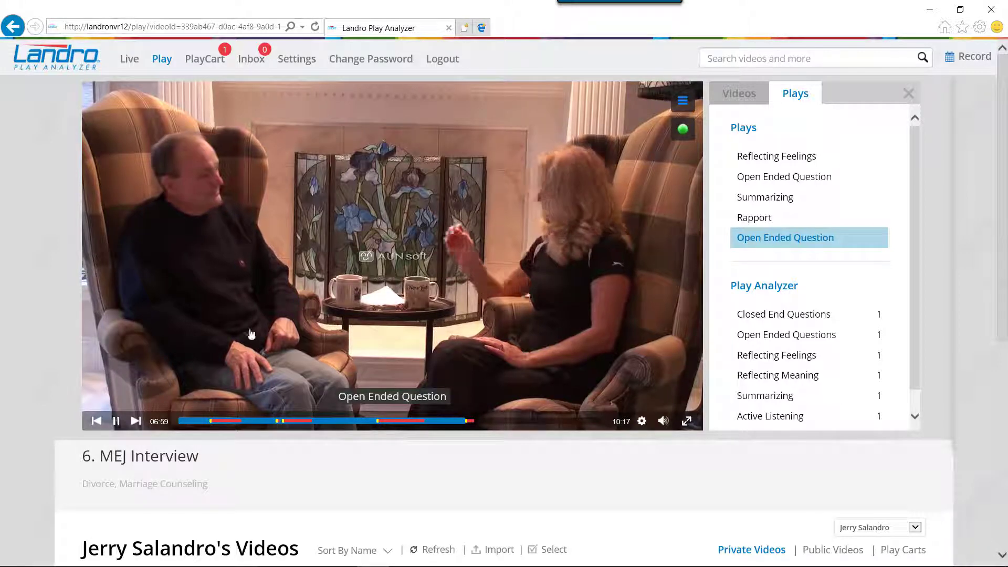
left_click(683, 131)
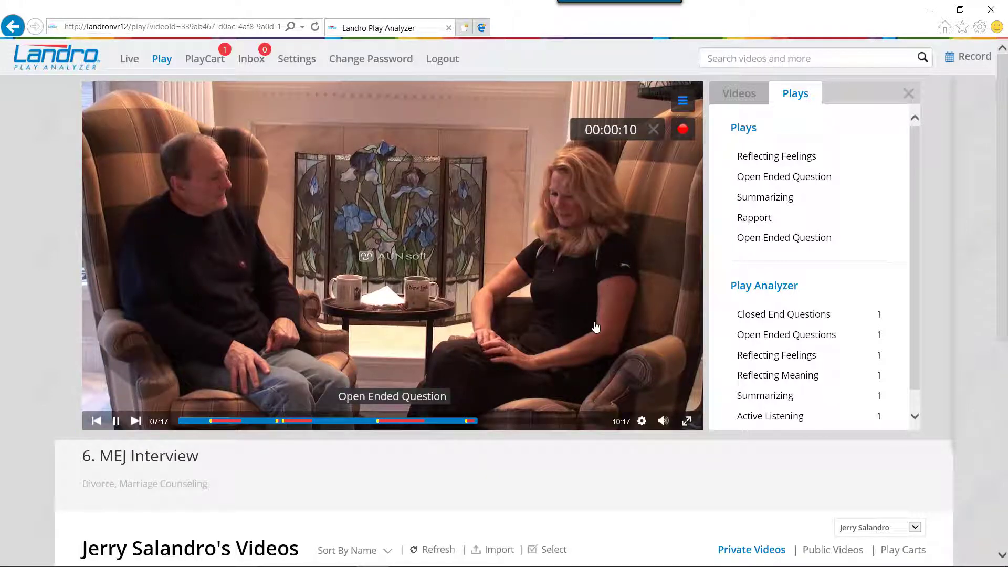
left_click(683, 131)
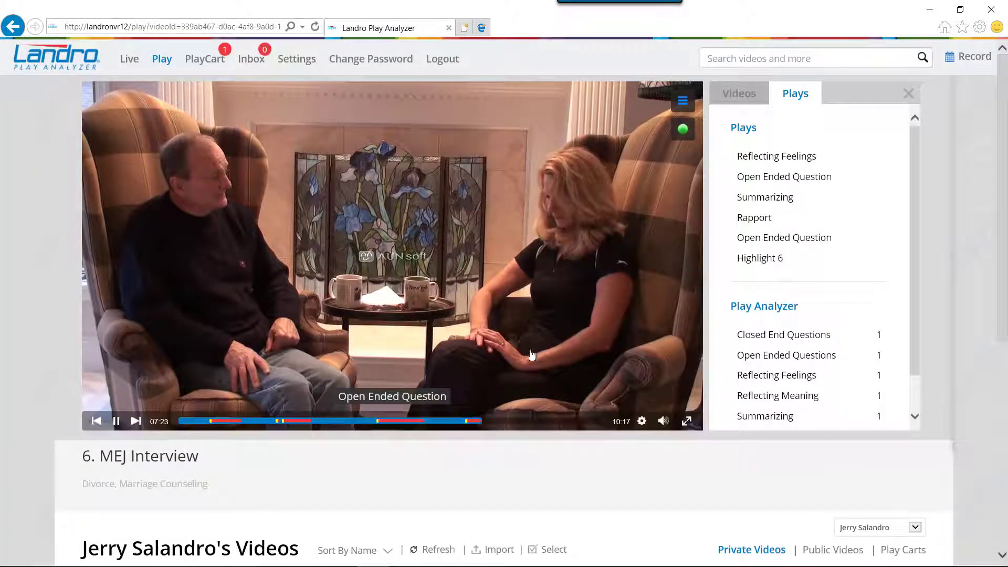
Step: Skip ahead to about 7:50 in the video and tag another play from about 7:57 to 8:04
left_click(499, 423)
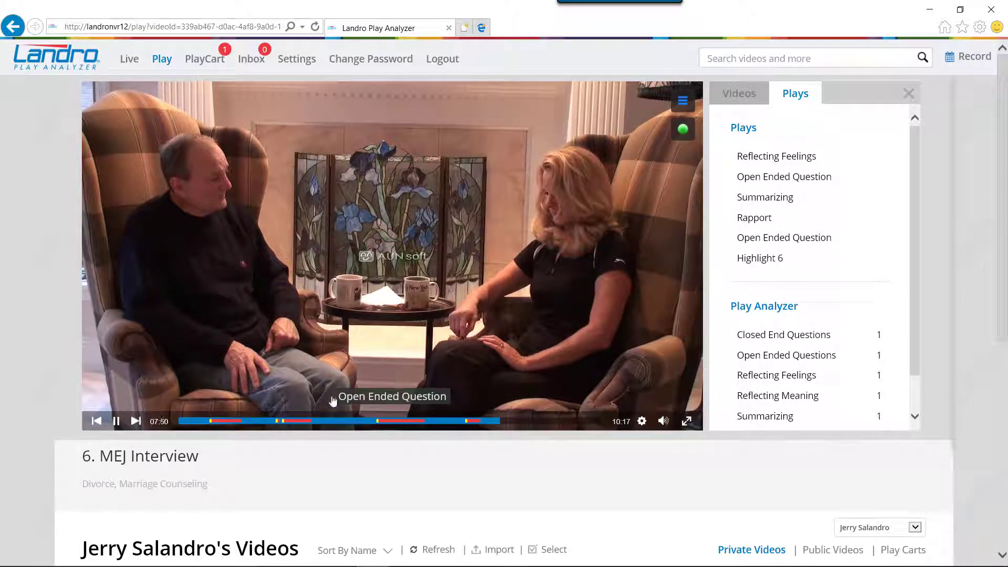
left_click(276, 389)
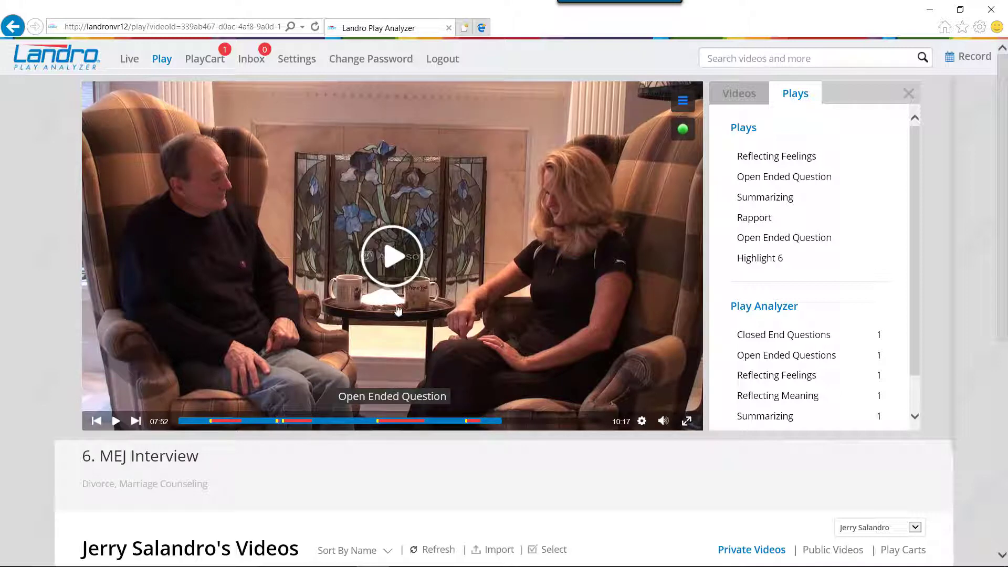
left_click(472, 368)
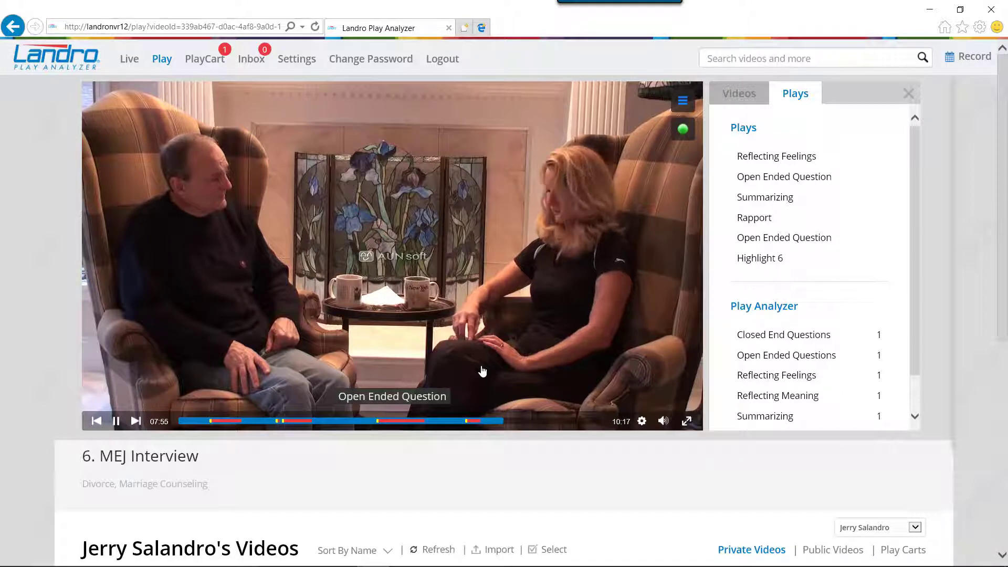
left_click(681, 130)
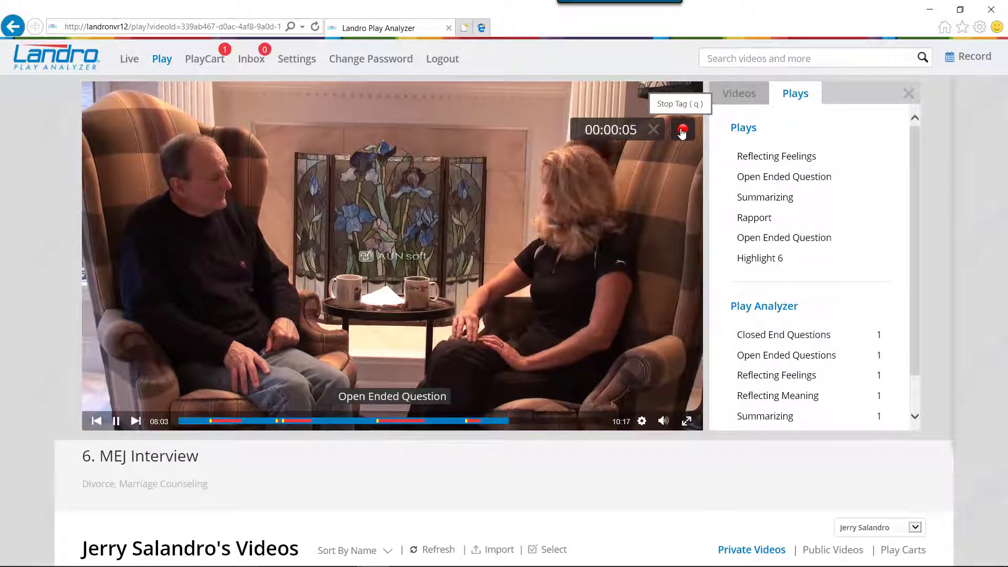
left_click(682, 131)
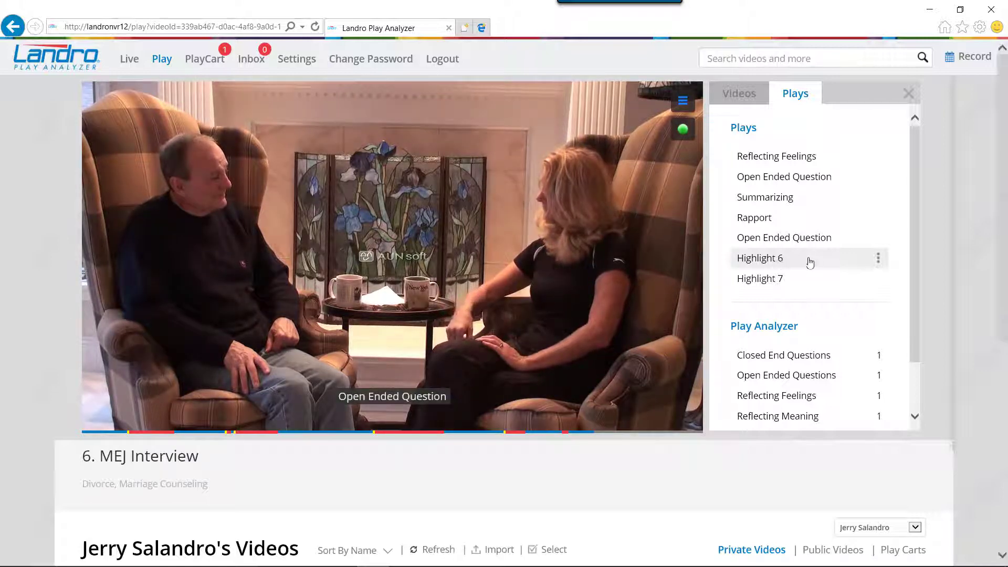
Step: Edit the play Highlight 6 and rename it "Open Ended"
left_click(878, 258)
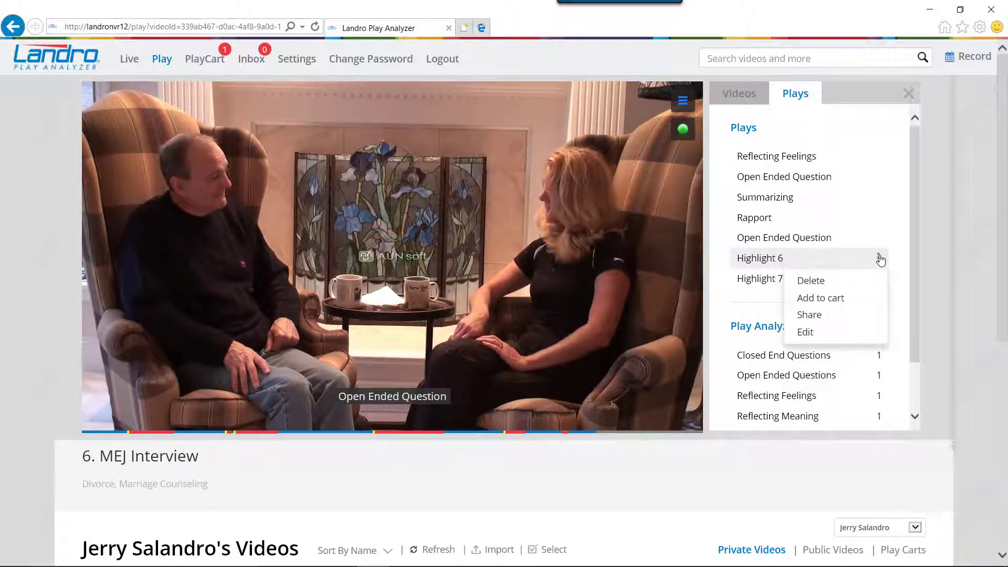
left_click(846, 332)
triple_click(418, 117)
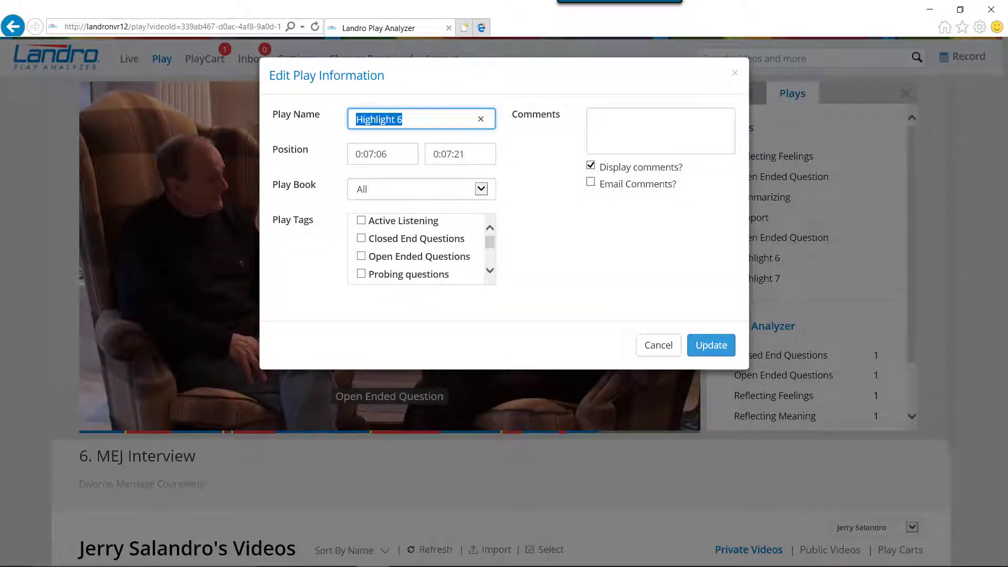
type("Open E")
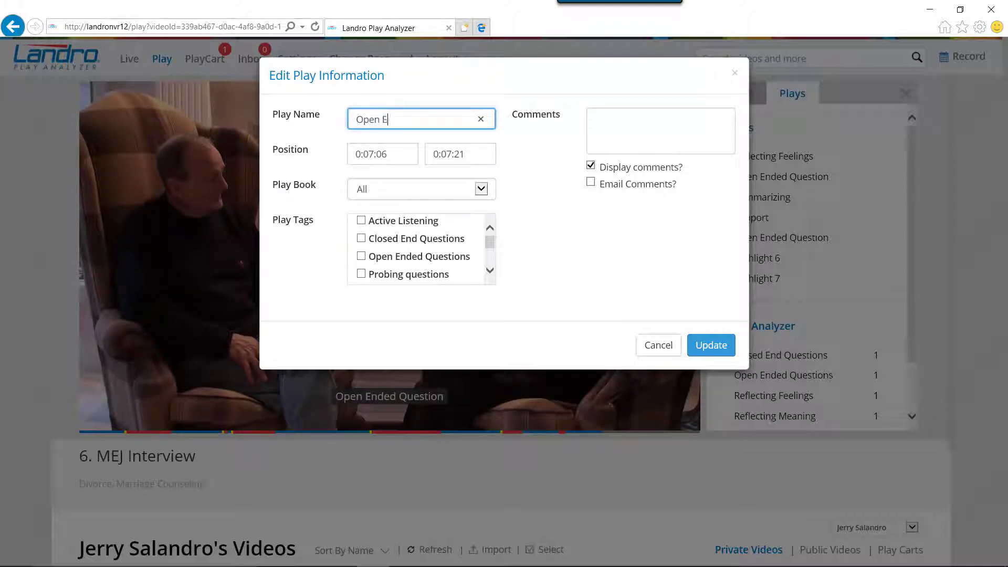
type("nded")
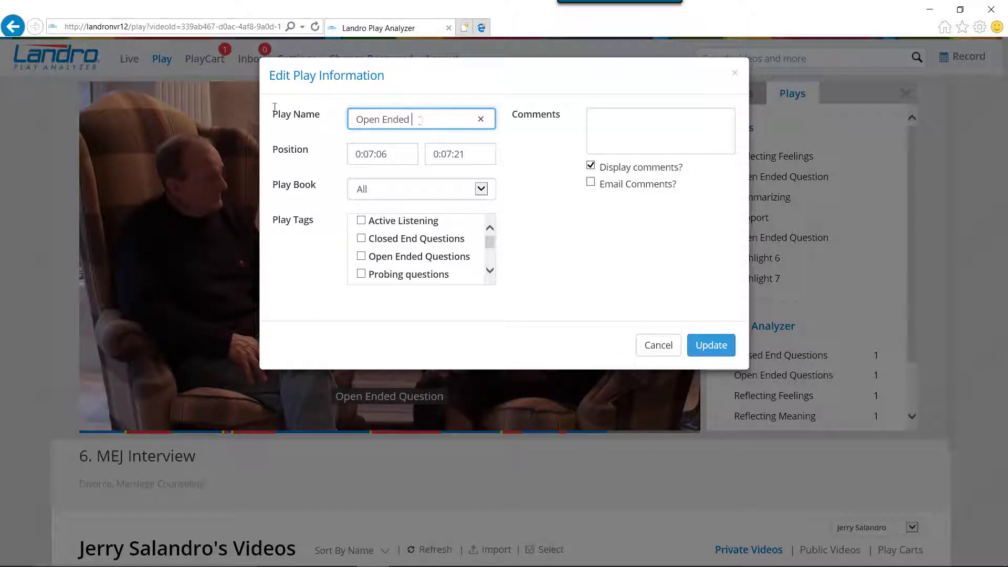
Step: Copy the play name into the comments as "Open Ended", keep comment display enabled, and save the play information
key("ctrl+a")
key("ctrl+c")
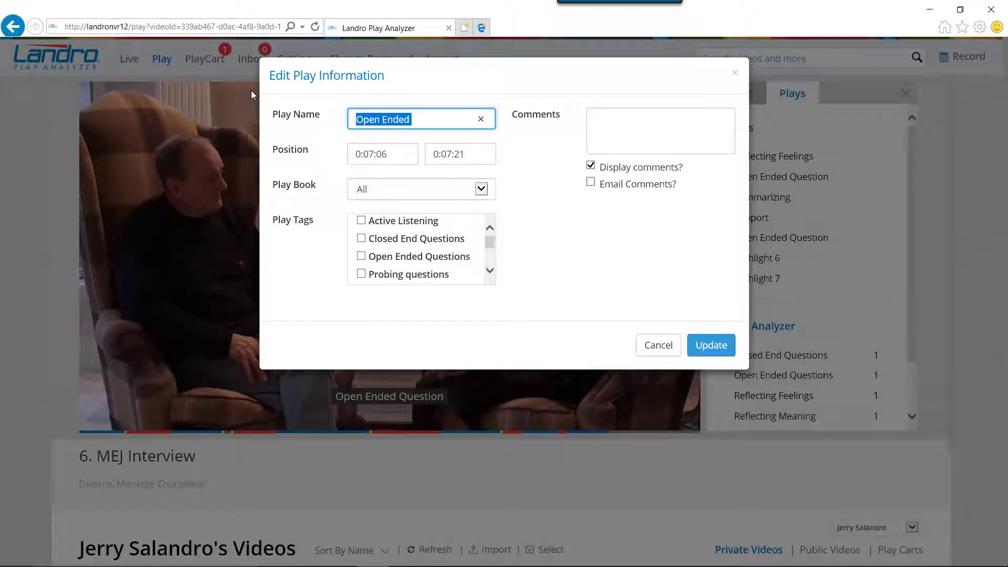
left_click(613, 125)
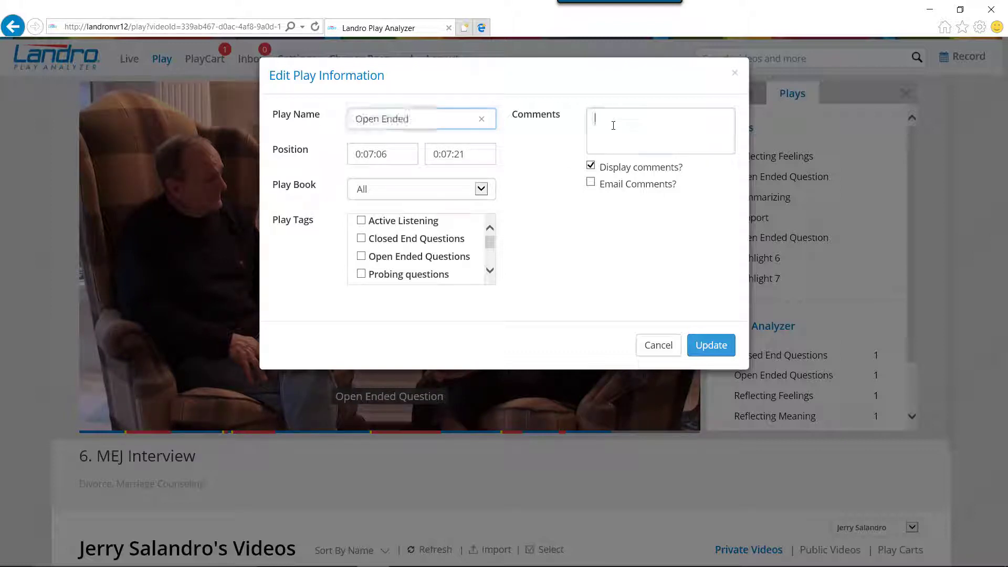
key("ctrl+v")
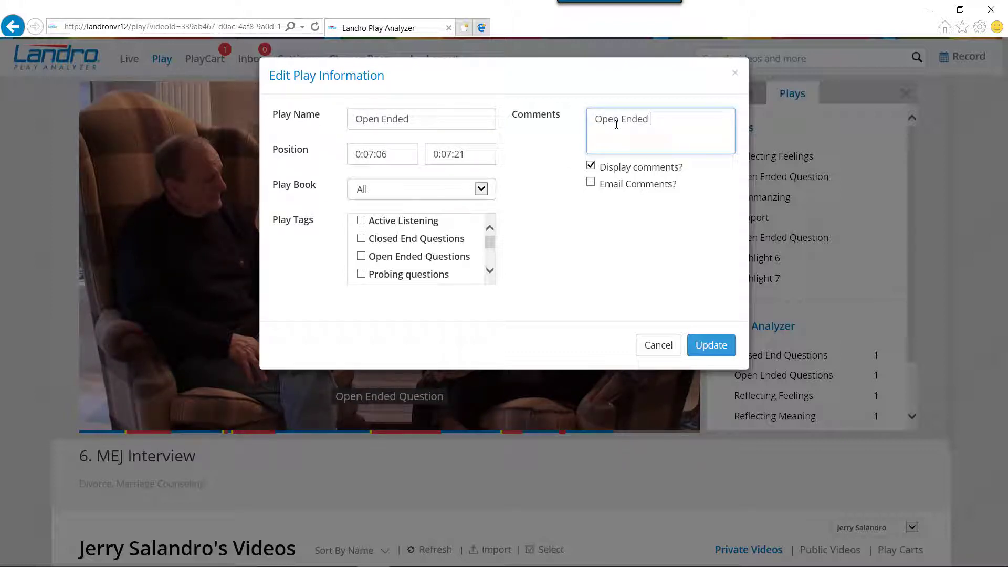
left_click(594, 174)
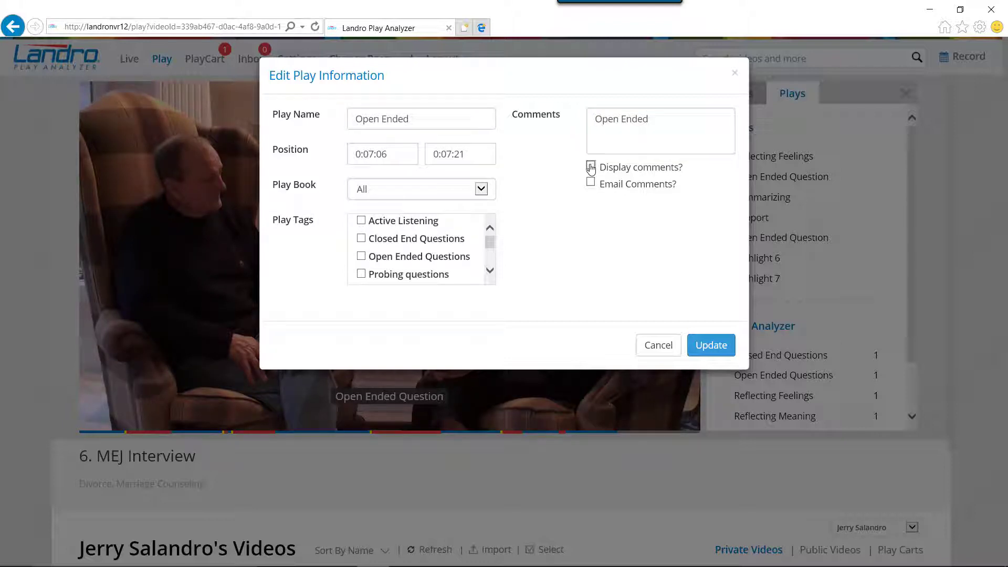
left_click(590, 167)
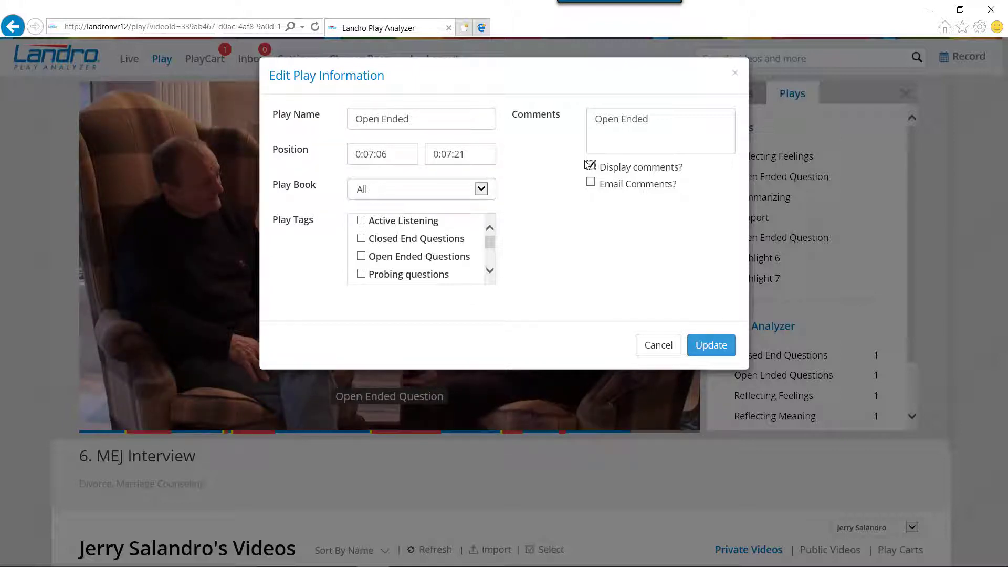
left_click(697, 351)
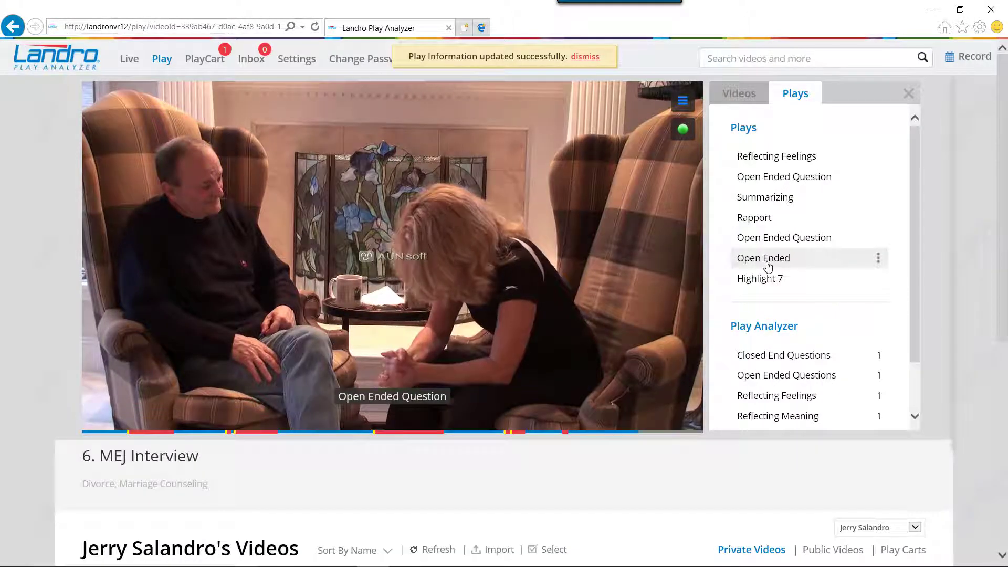
Step: Assign the play tags Closed End Questions and Open Ended Questions to the play Highlight 7 and save it
left_click(877, 281)
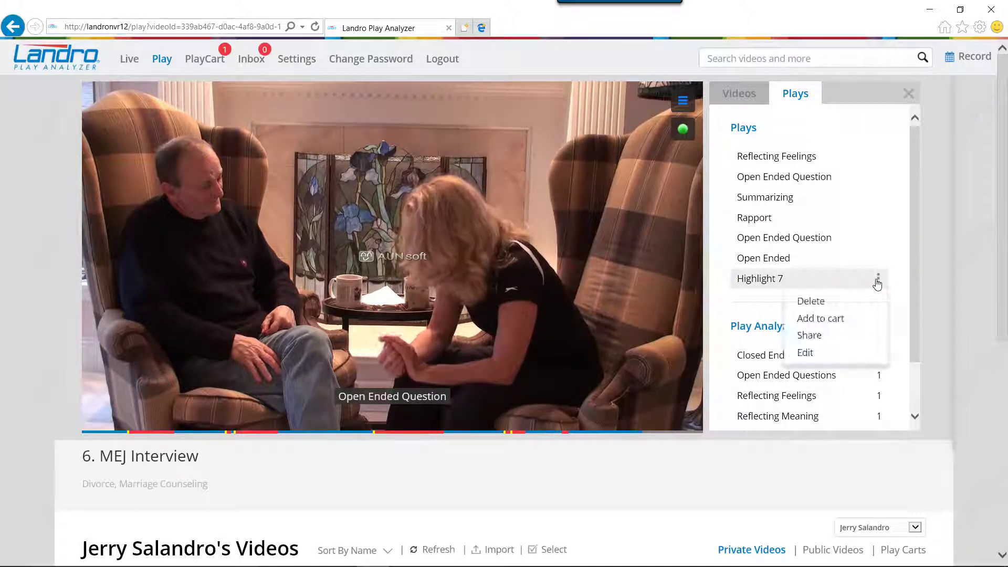
left_click(832, 352)
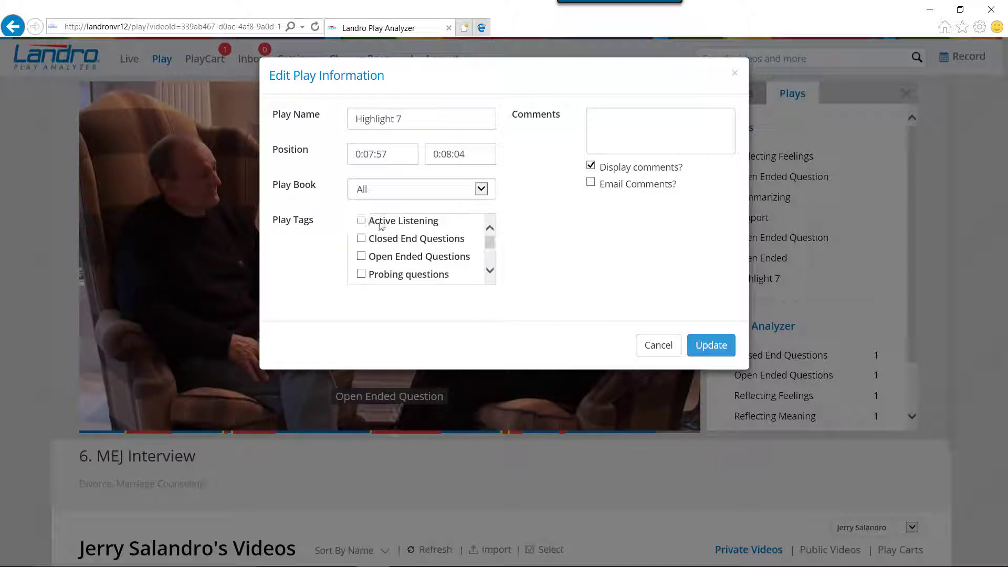
left_click(360, 221)
left_click(359, 237)
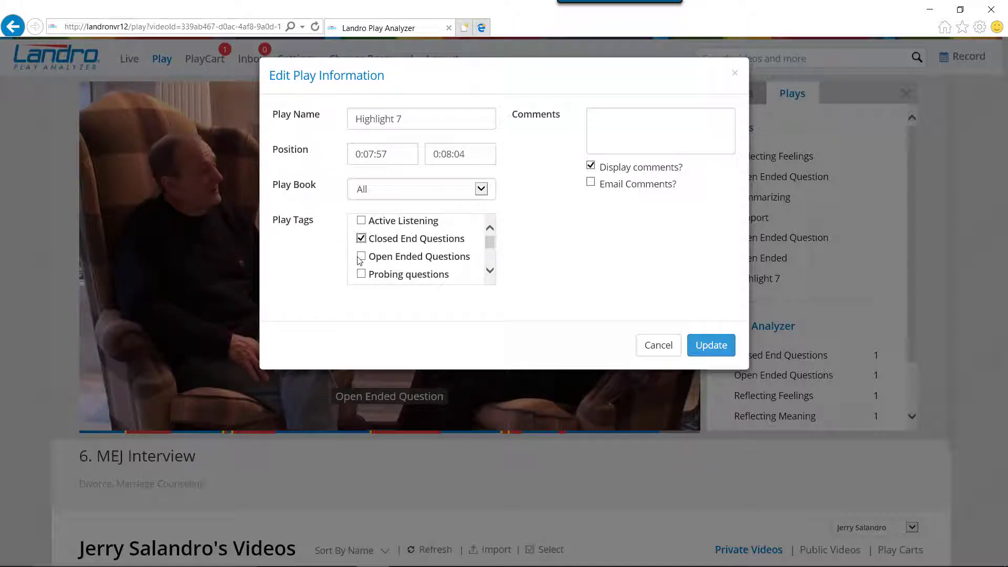
left_click(360, 256)
left_click(692, 346)
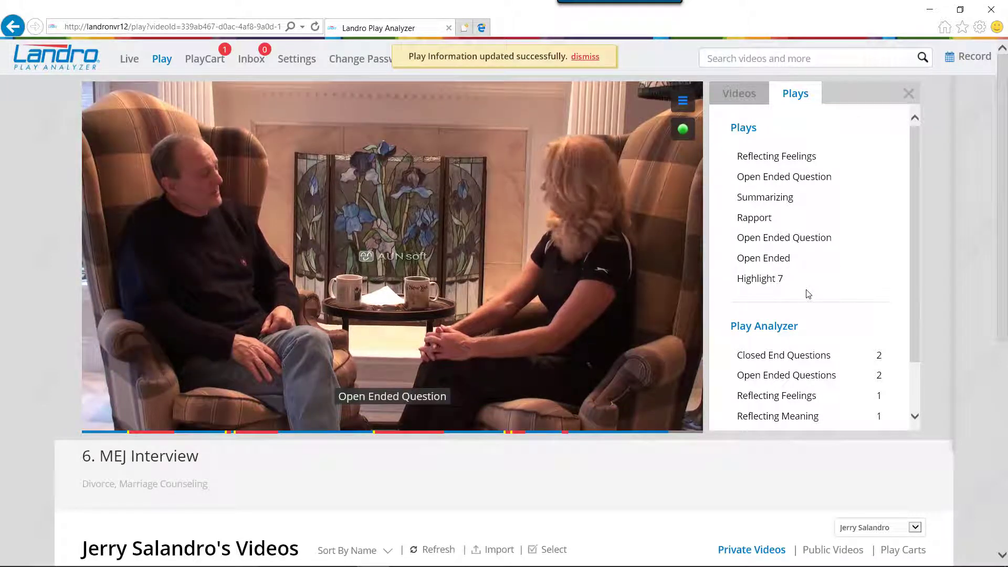
Step: Edit the play Highlight 7 and rename it "Basic Skills"
mouse_move(782, 278)
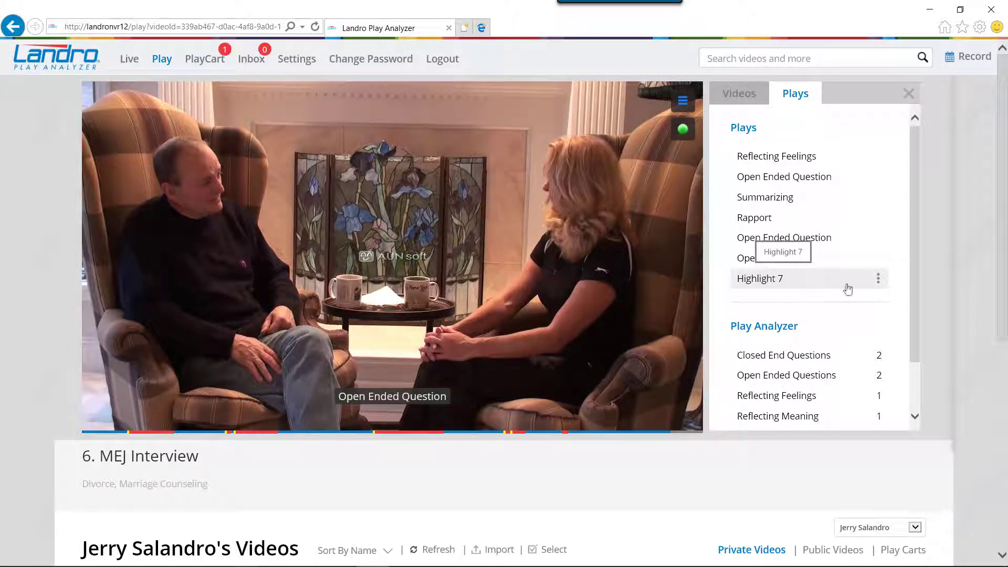
left_click(878, 278)
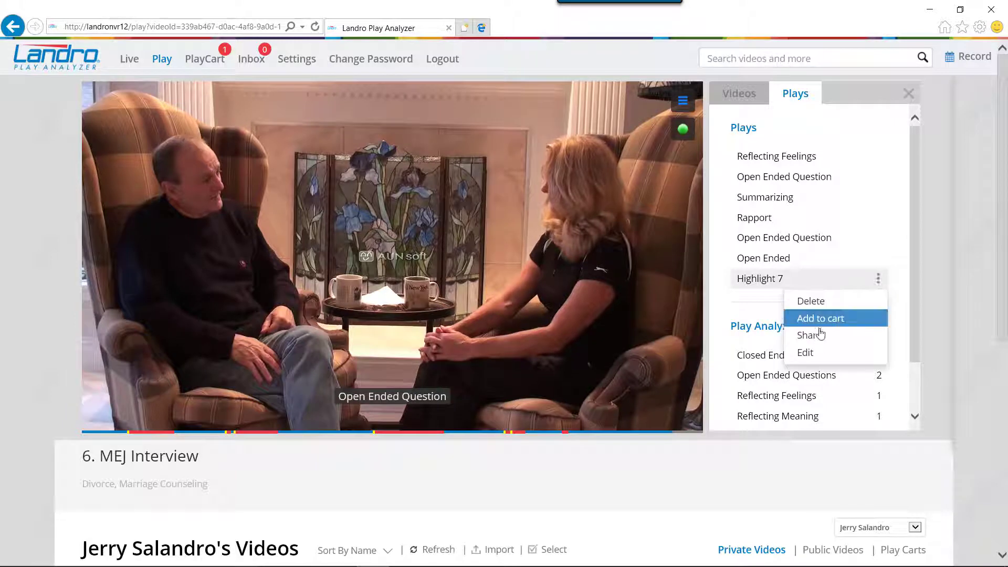
left_click(811, 352)
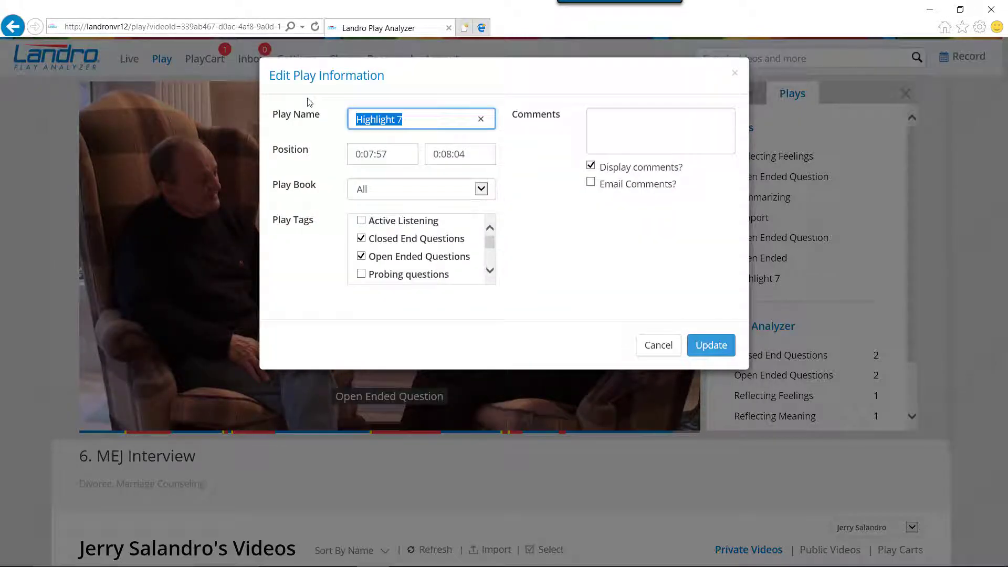
type("Basic")
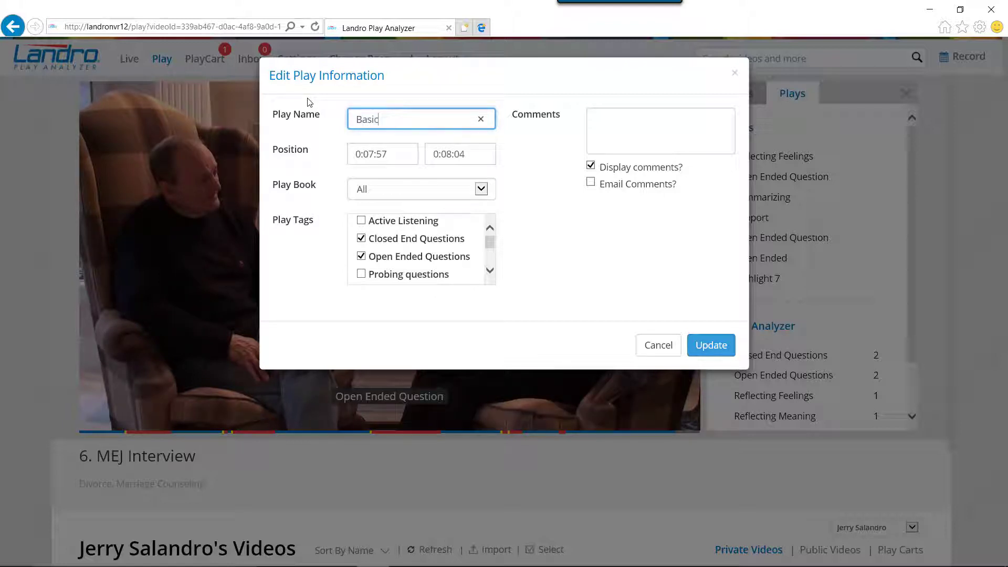
type(" Skills")
Step: Copy the play name "Basic Skills" into the comments and save the play information
key("ctrl+a")
key("ctrl+c")
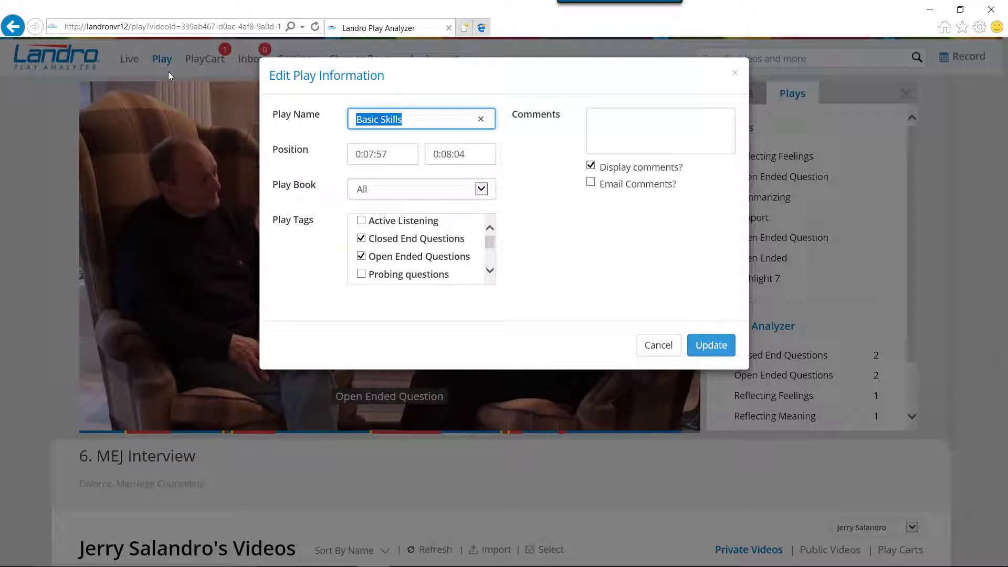
left_click(626, 114)
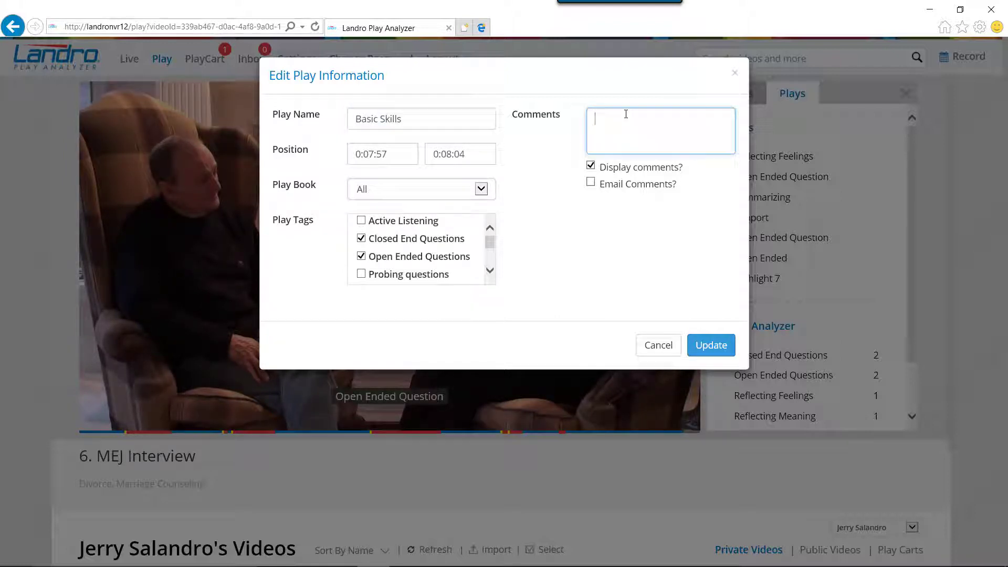
key("ctrl+v")
left_click(711, 346)
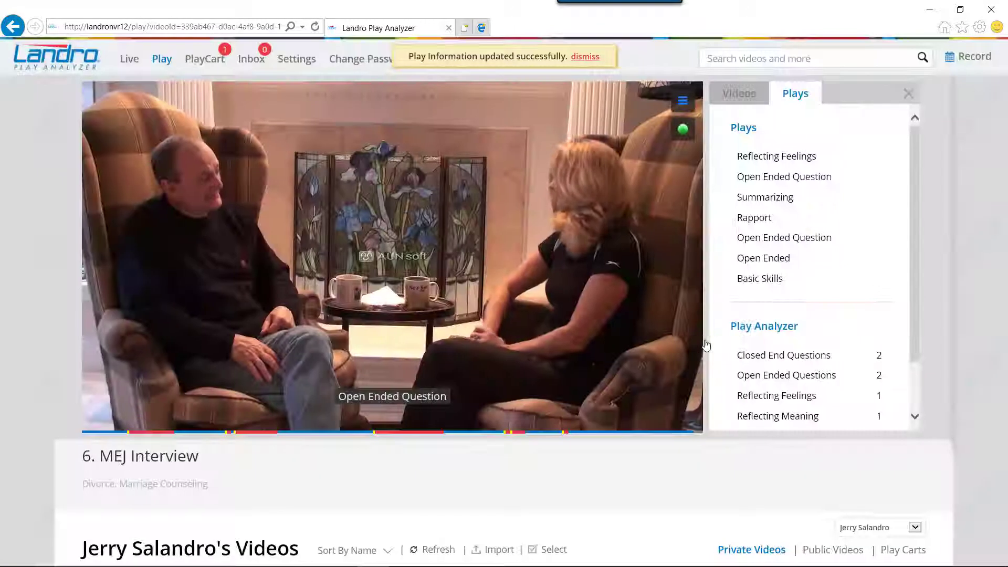
Step: Review the tag list in the Play Analyzer and play back the segments tagged Closed End Questions
mouse_move(603, 428)
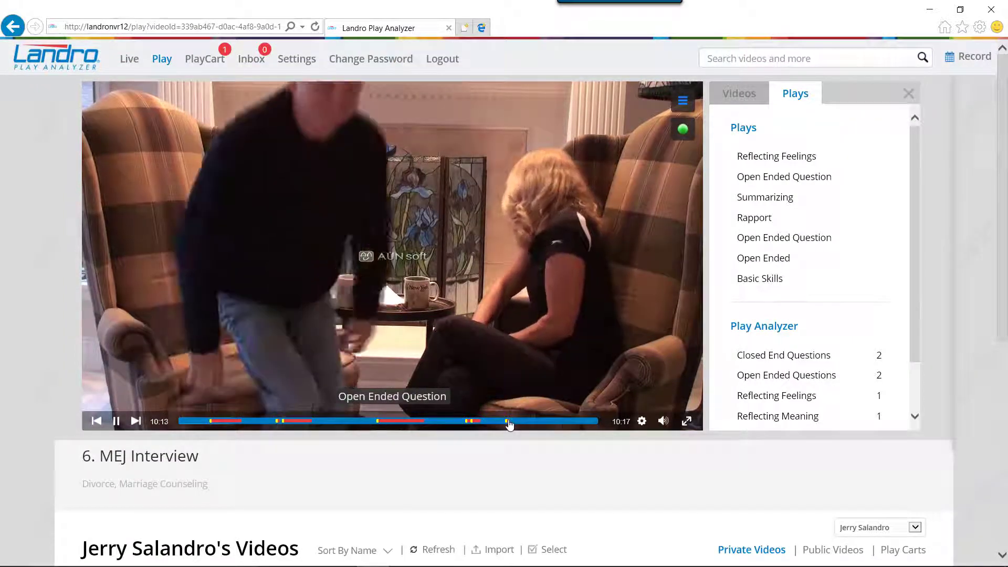
mouse_move(509, 424)
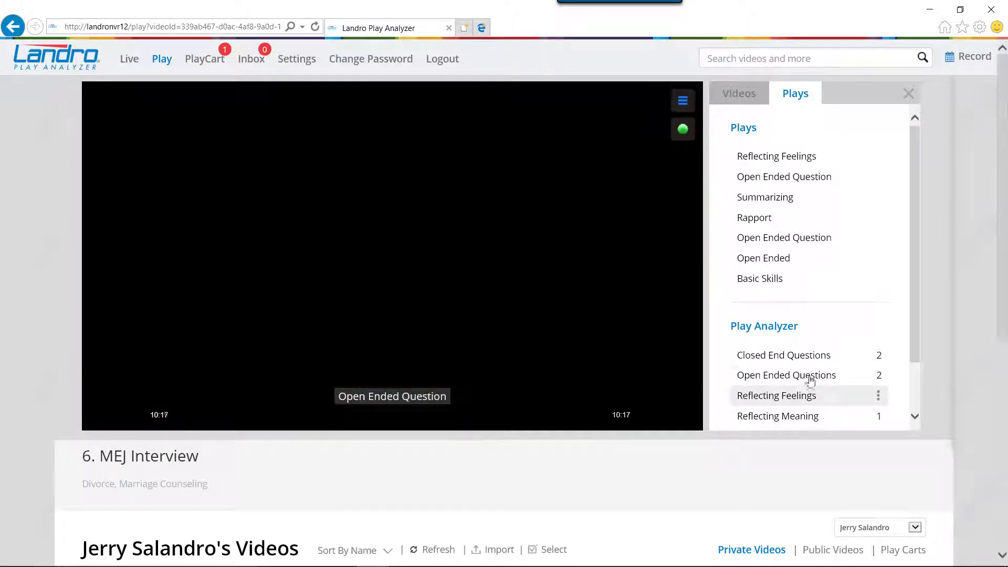
scroll(803, 378, "down", 3)
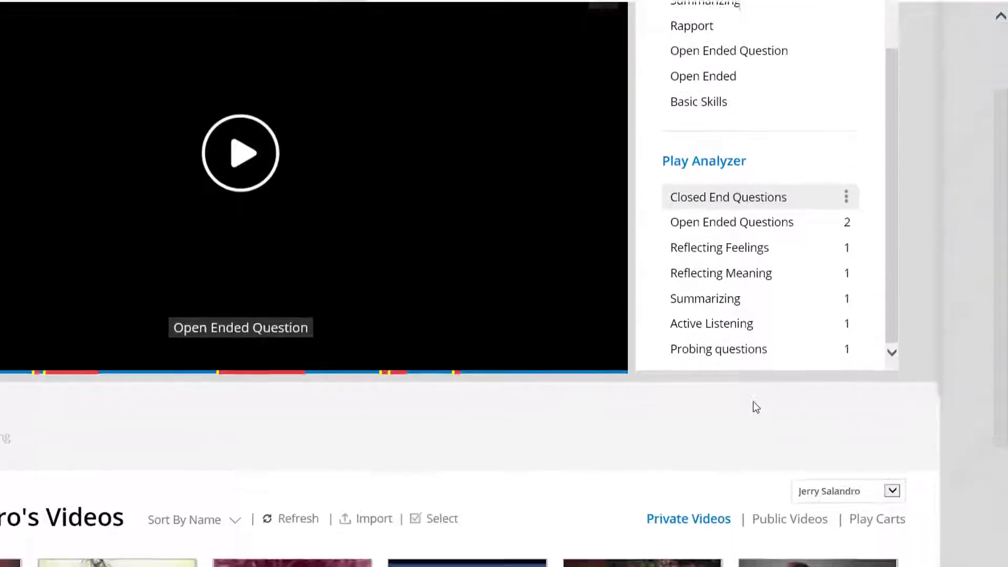
scroll(734, 362, "up", 1)
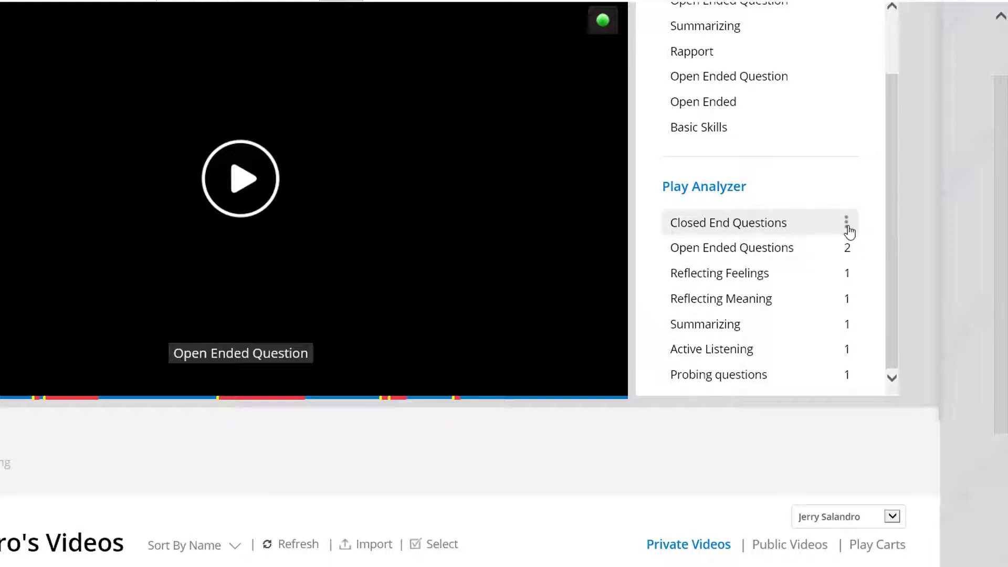
left_click(775, 229)
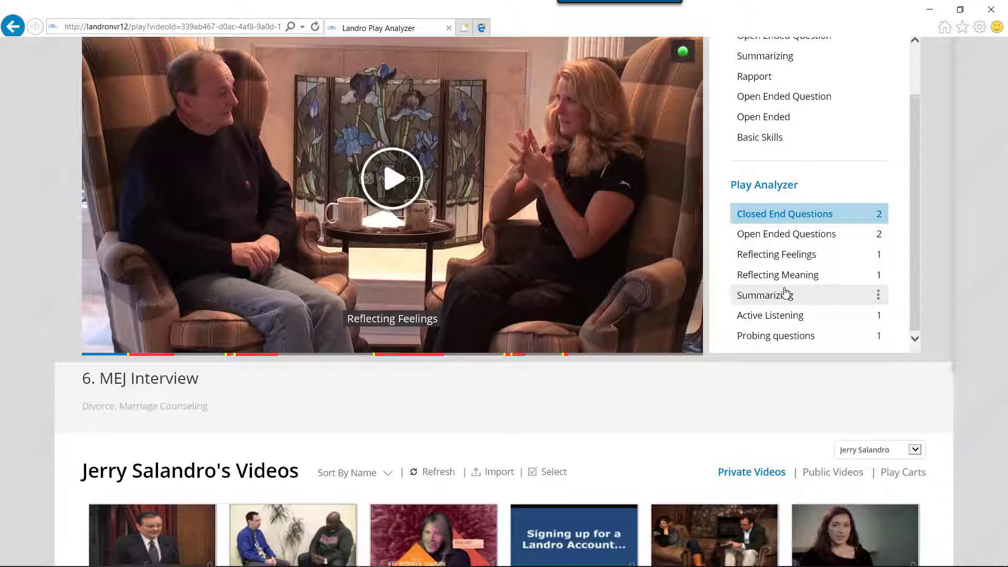
mouse_move(378, 192)
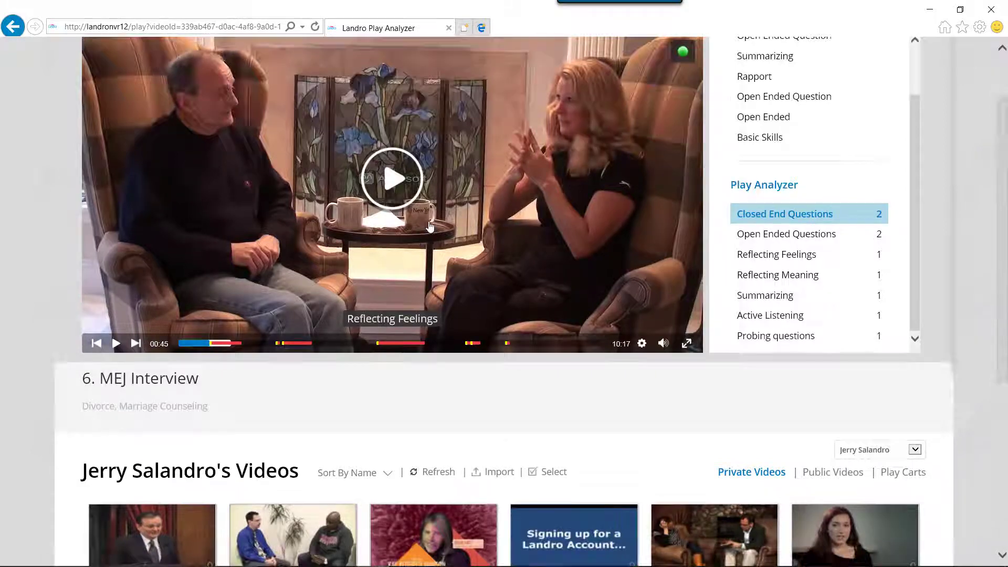
scroll(429, 226, "down", 3)
scroll(429, 226, "up", 4)
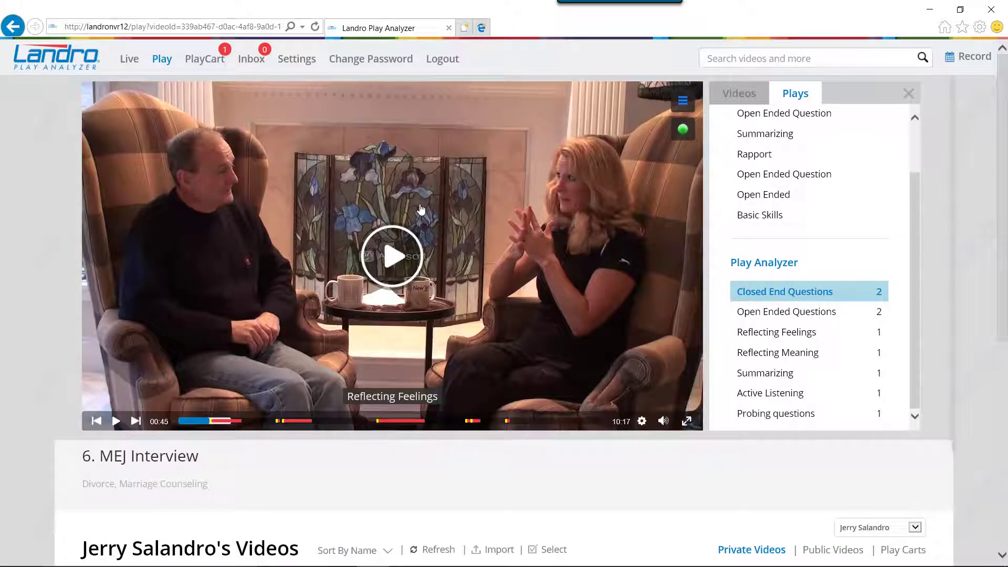